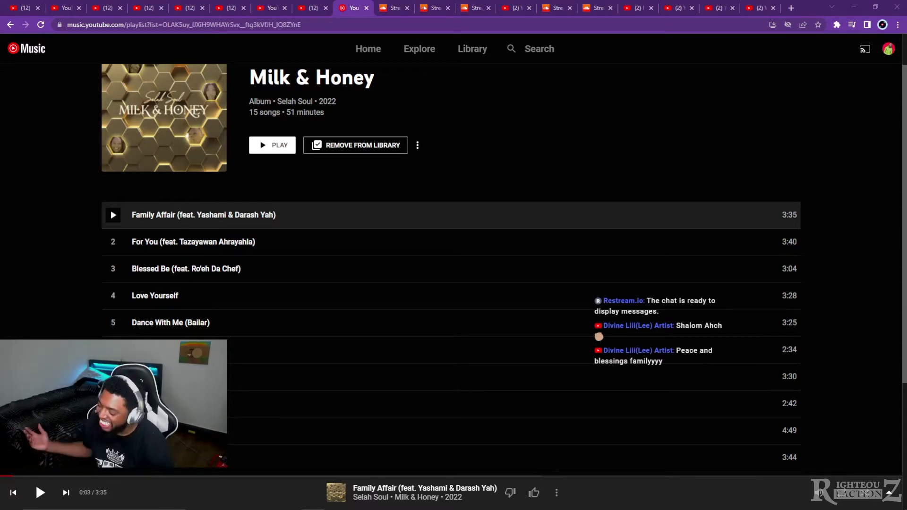
Dismiss the browser context menu that opened over the Milk & Honey album page
right_click(12, 237)
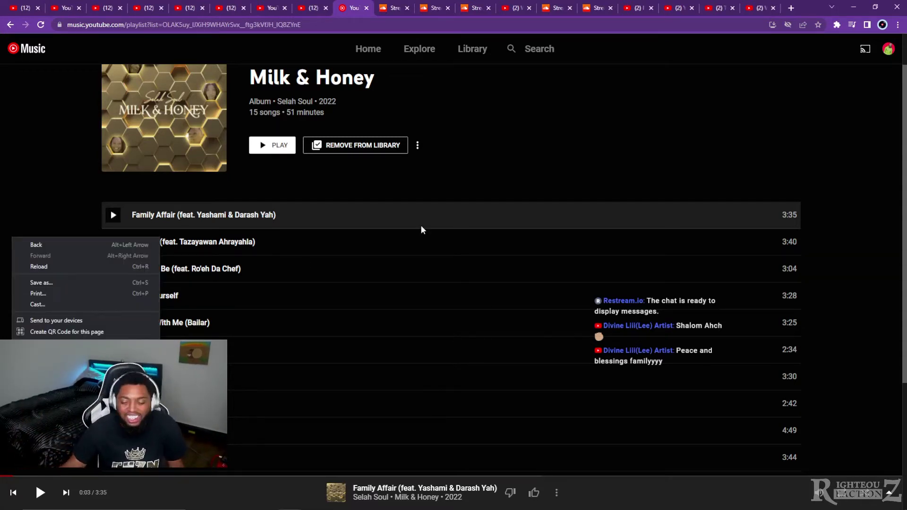
click(866, 498)
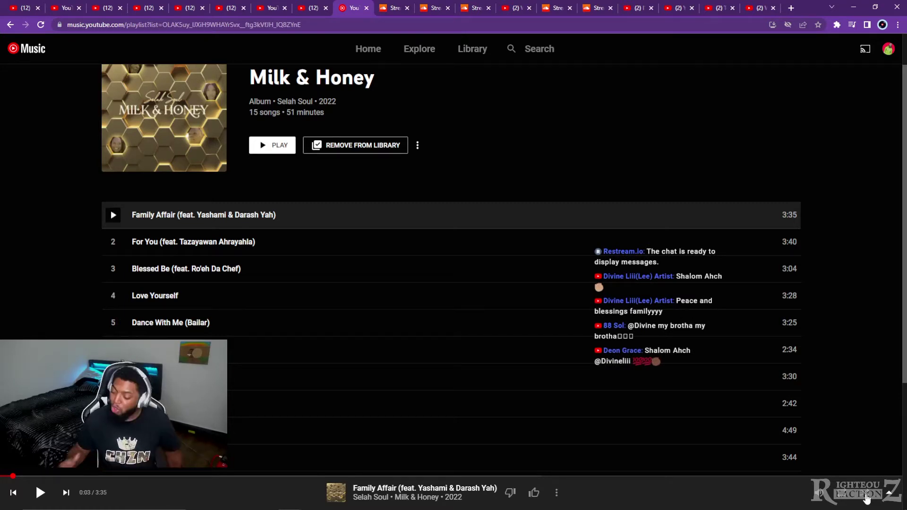
mouse_move(322, 238)
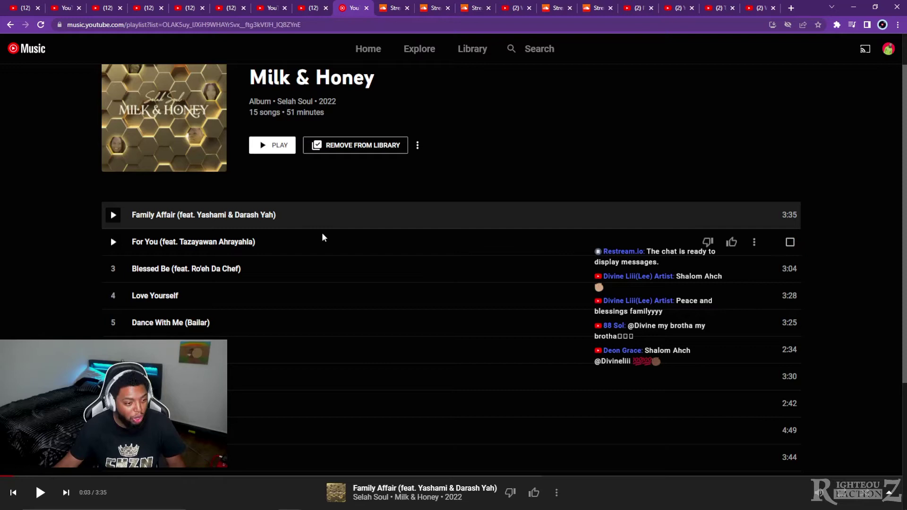
Resume Family Affair, then pause it at 0:06
click(113, 214)
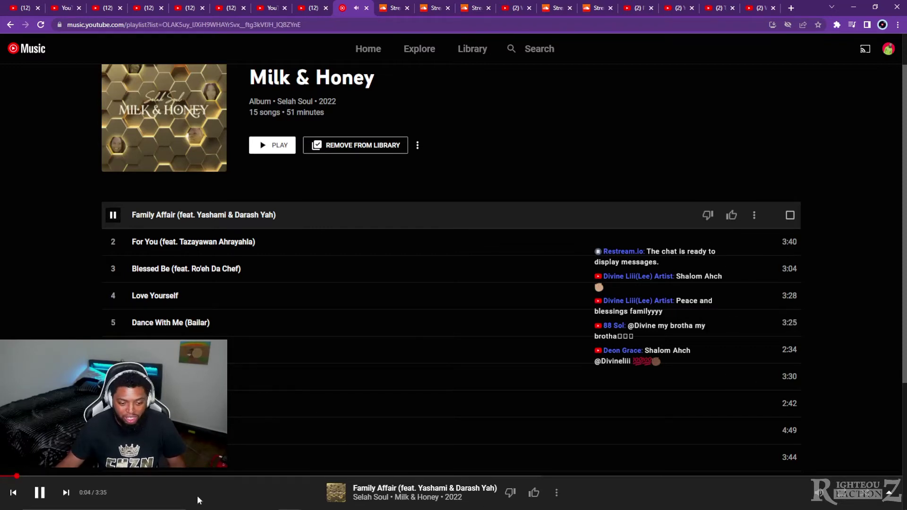
click(39, 494)
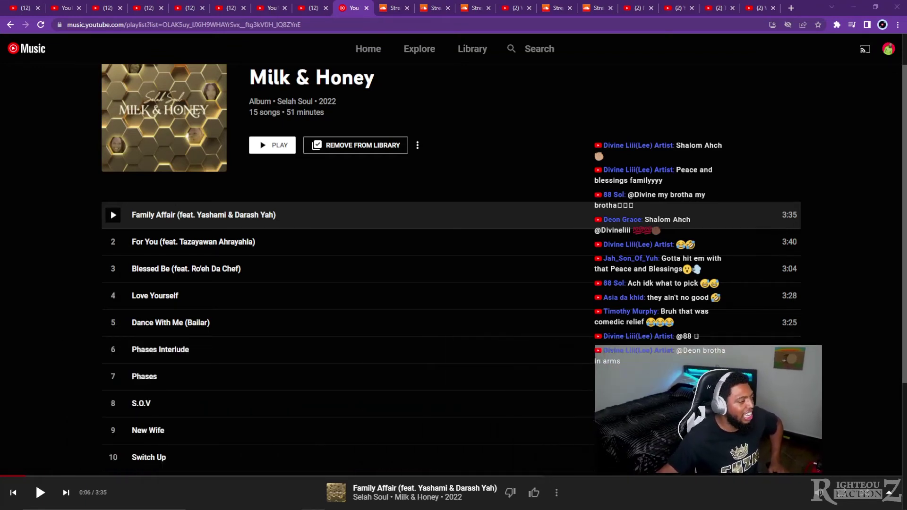
scroll(298, 263, down, 1)
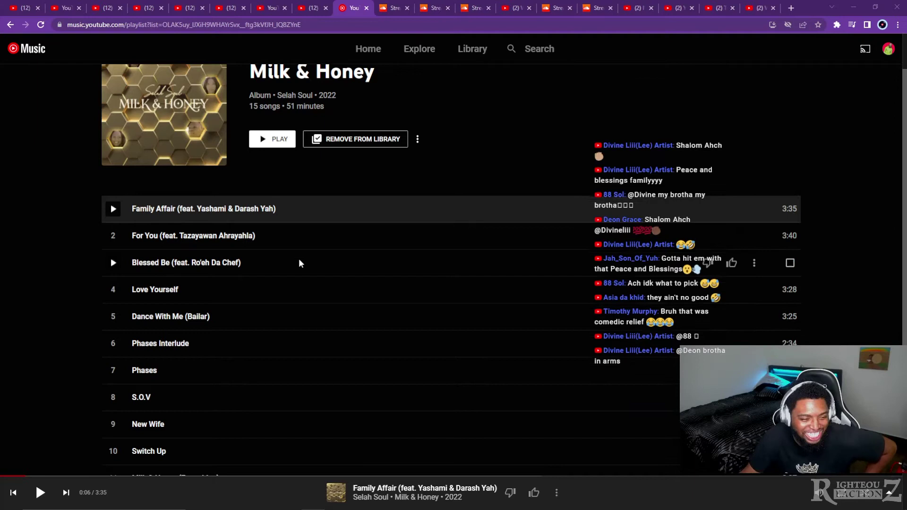
scroll(299, 263, down, 2)
scroll(299, 262, down, 1)
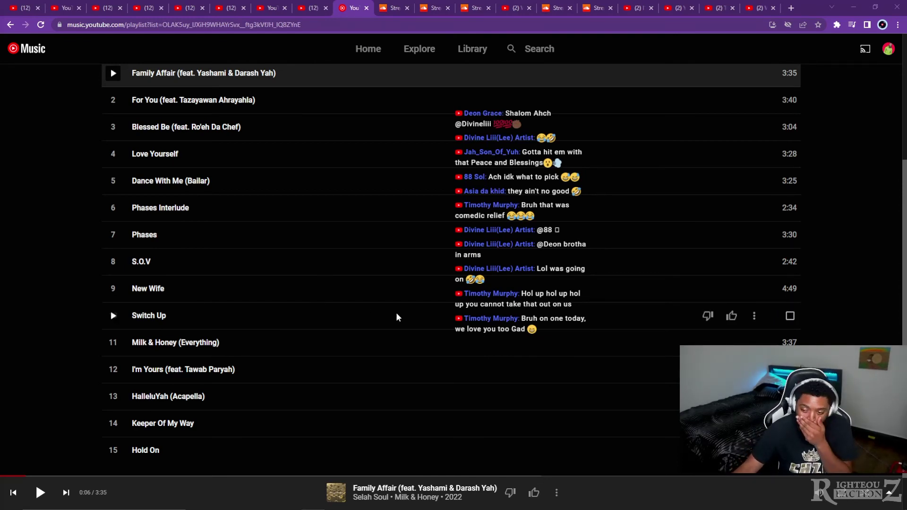
mouse_move(168, 235)
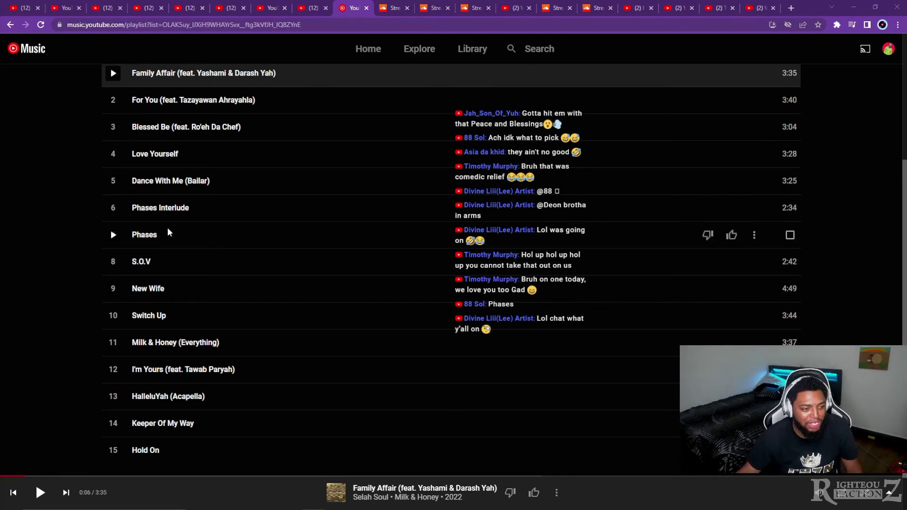
Play Phases from Milk & Honey, thumbs it up, and pause at 0:05
click(156, 241)
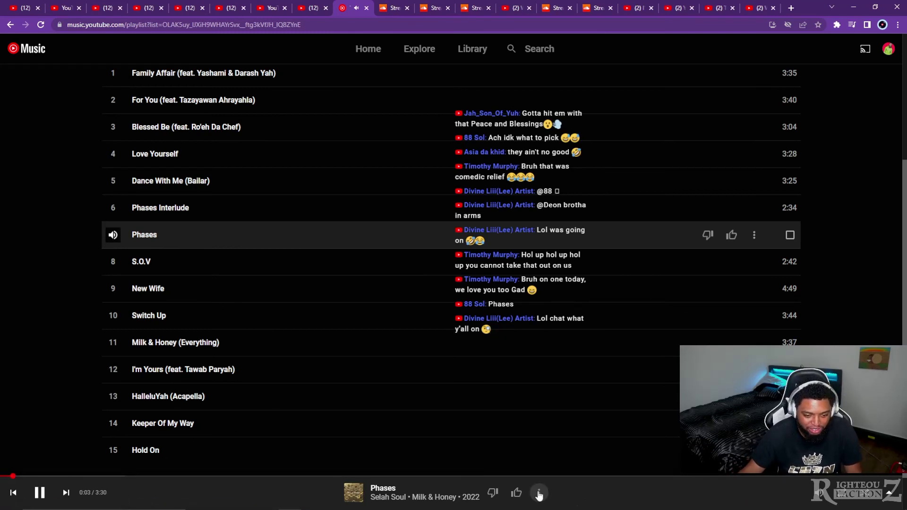
click(515, 493)
click(41, 494)
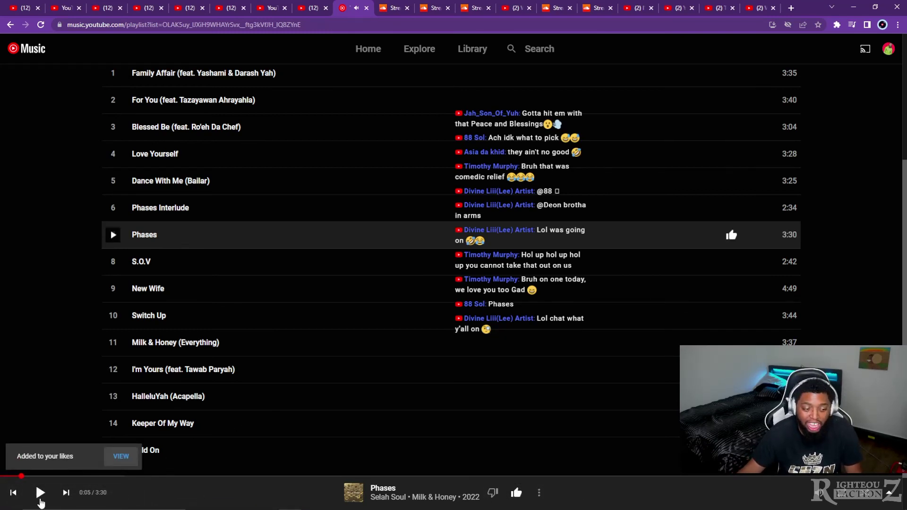